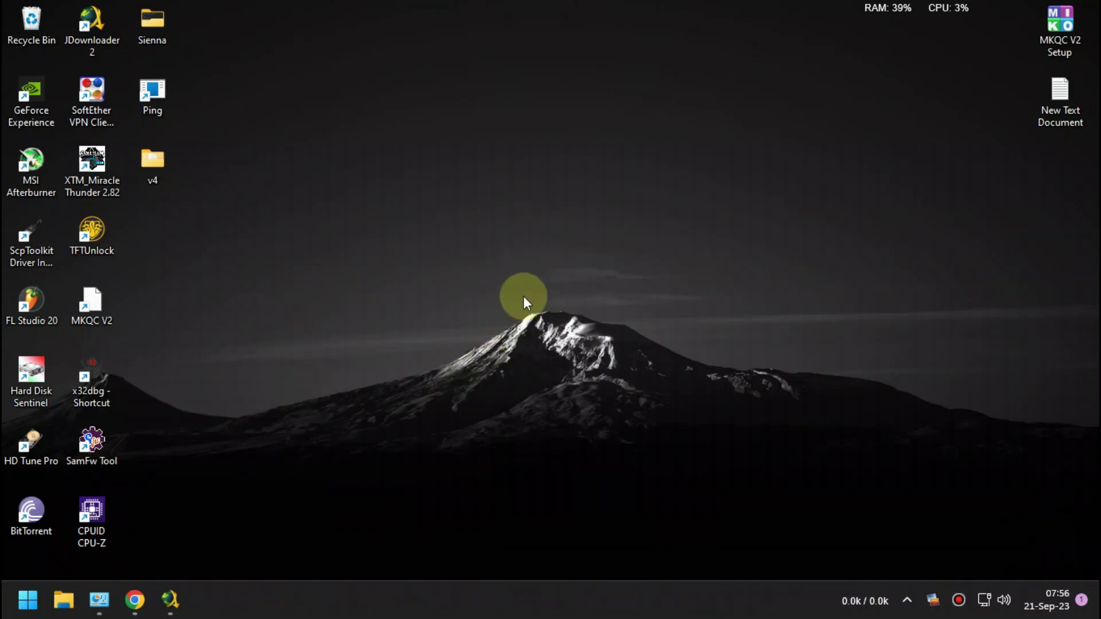
Bring Chrome forward and view the CyberDropDownloader bunkrr.su 'Error' bug-report email in Gmail
click(134, 600)
click(642, 6)
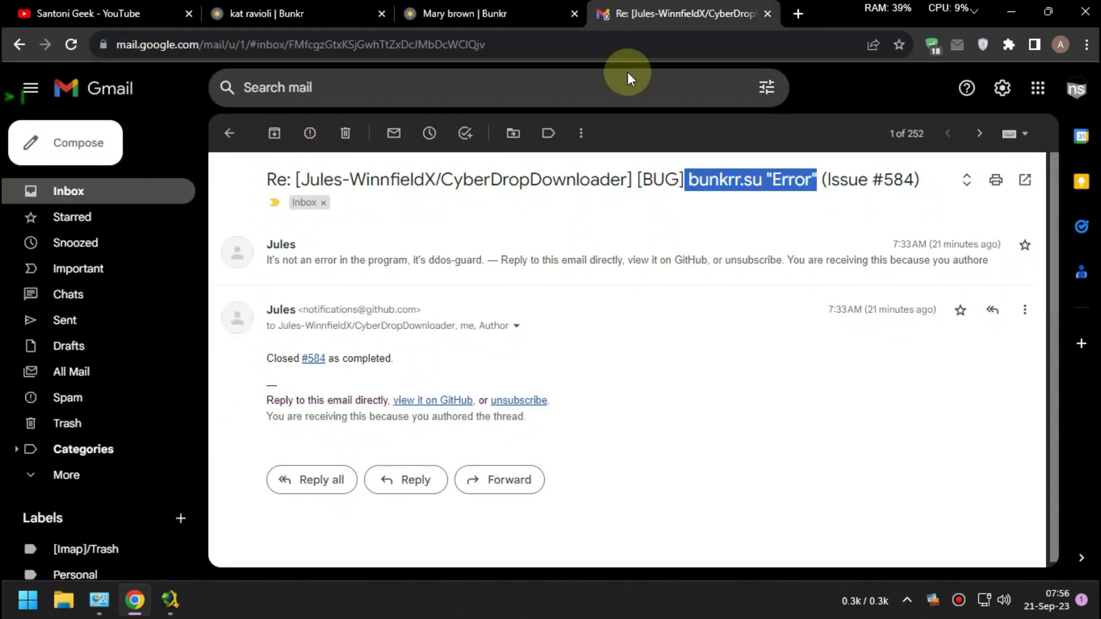
click(574, 294)
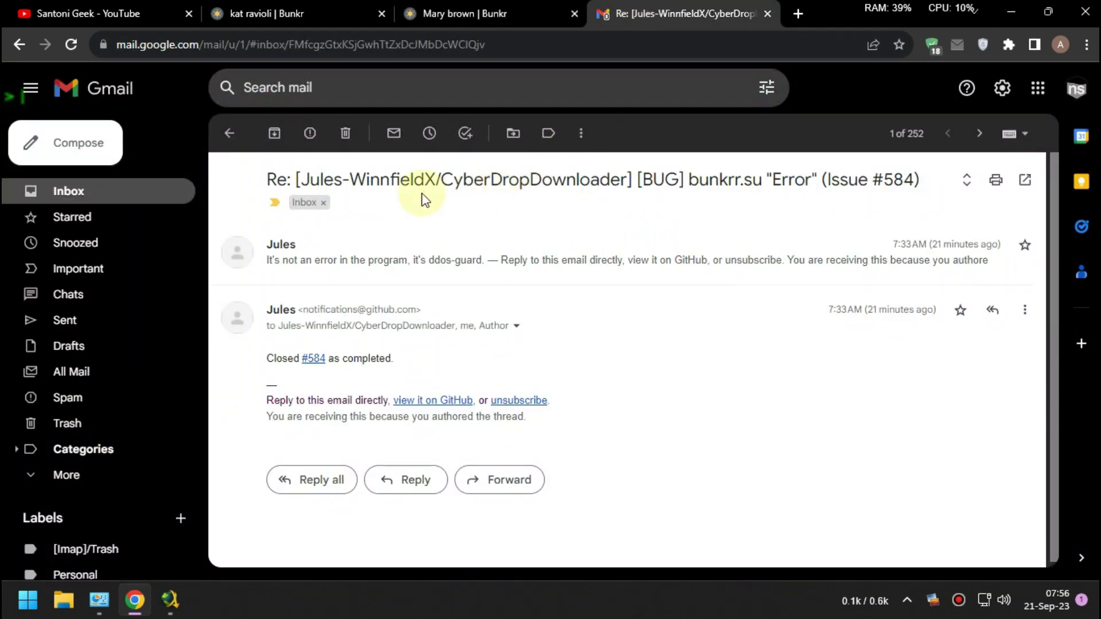
drag(447, 179, 820, 179)
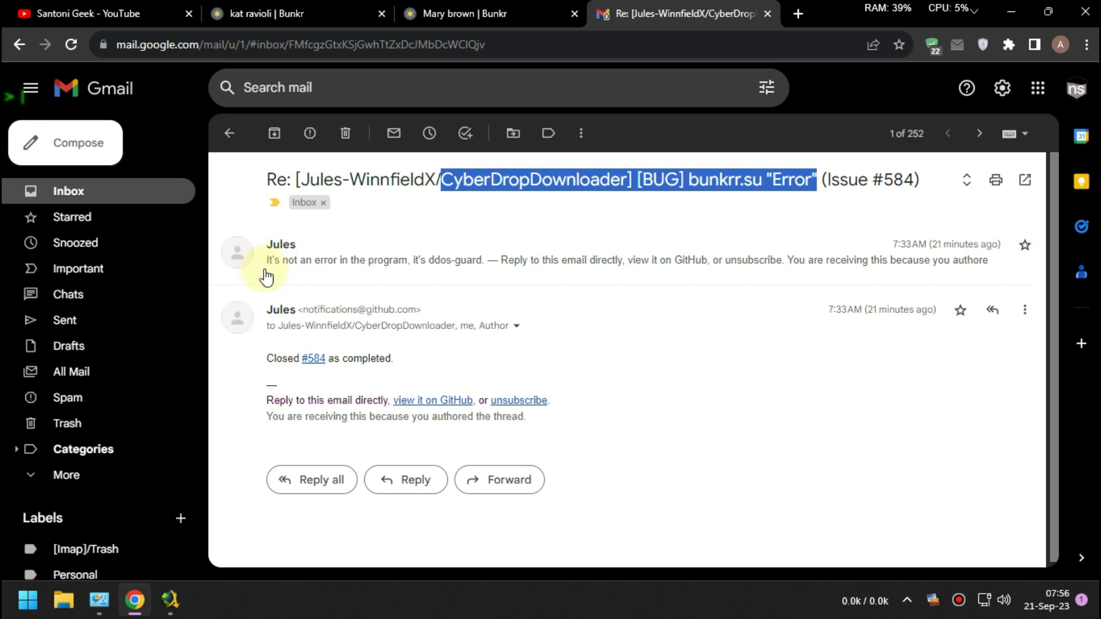
Expand and read the reply saying it's not an error, it's ddos-guard
click(267, 277)
drag(263, 292, 481, 293)
click(246, 304)
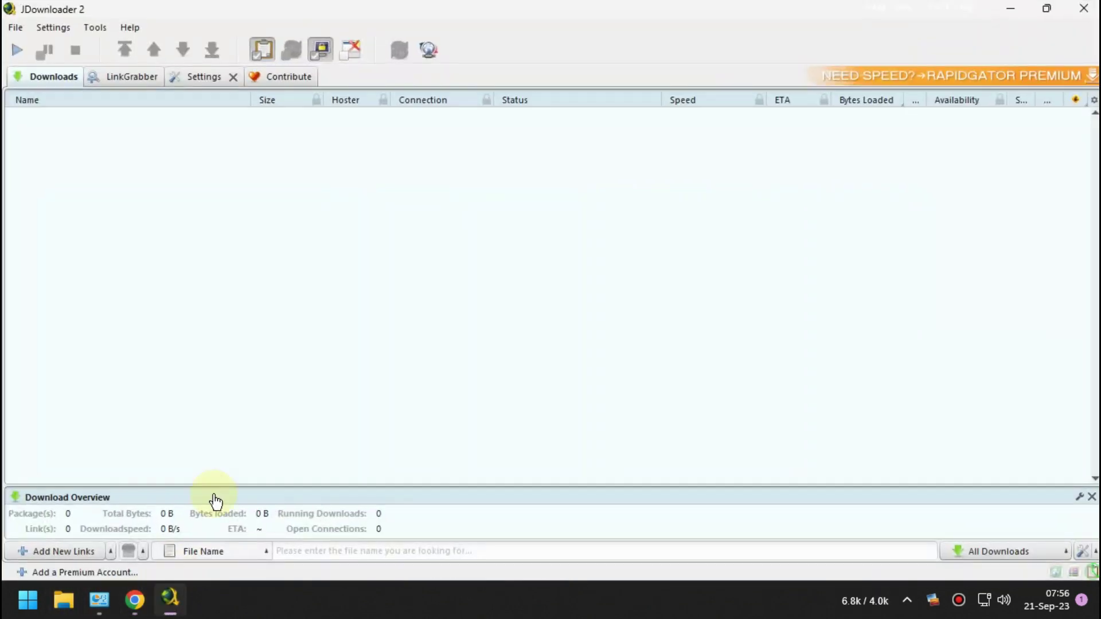
Start downloading the kat ravioli package from LinkGrabber, then pause once it hits the bunkr.la error
click(147, 79)
right_click(179, 128)
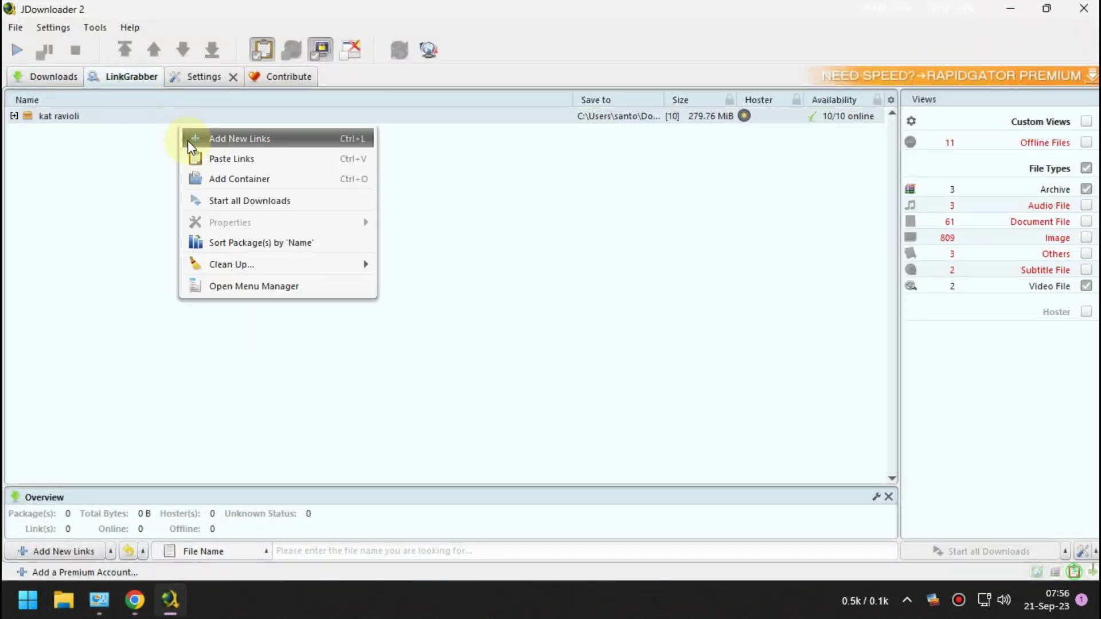
click(49, 116)
right_click(49, 116)
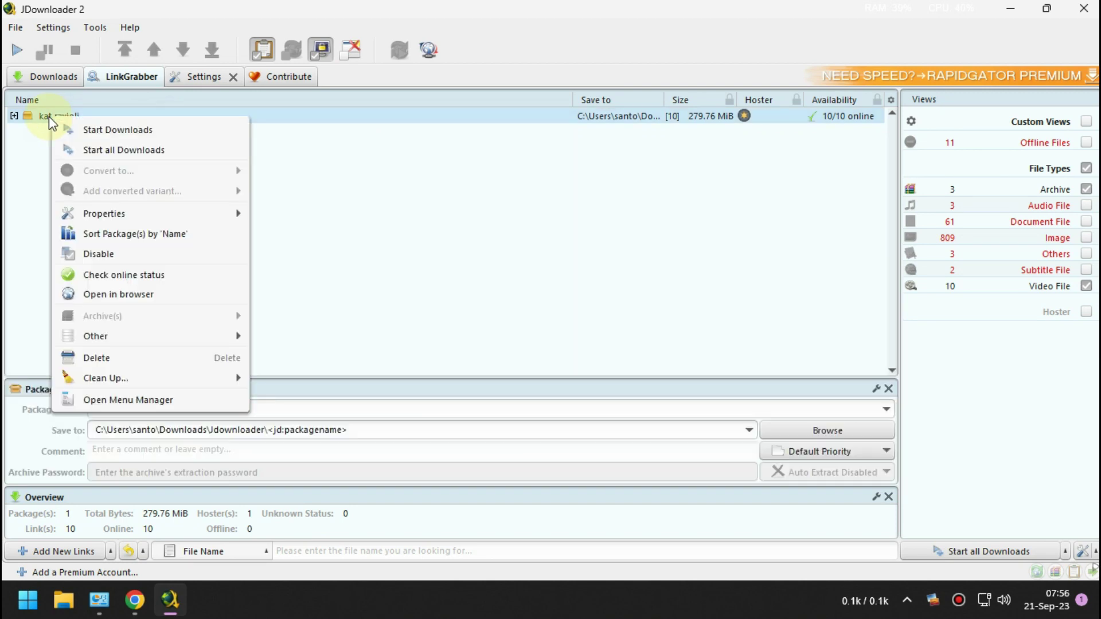
click(65, 127)
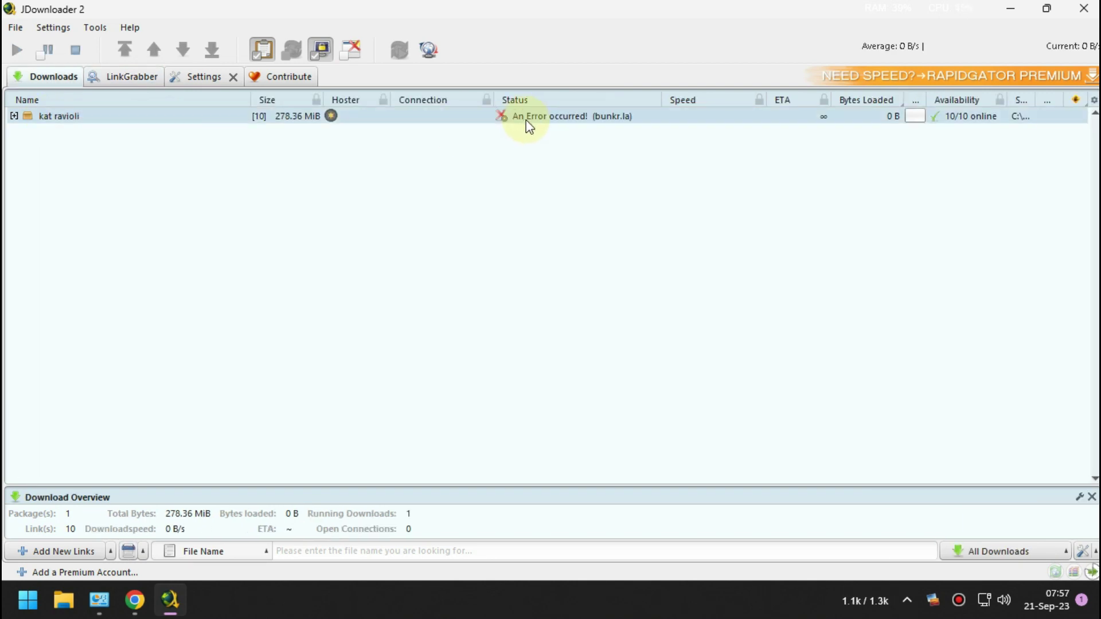
click(68, 601)
Replace the link in D:\CyberdropDownloader\URLs.txt with bunkrr.su/a/09hIj6SO and save it
click(282, 406)
double_click(419, 218)
click(420, 371)
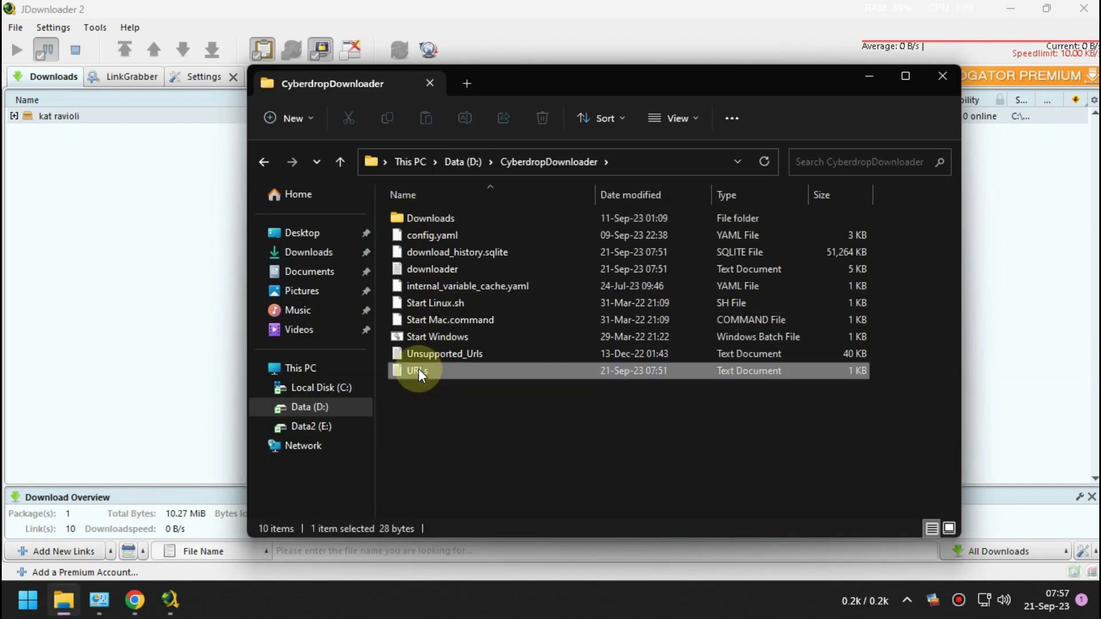
double_click(421, 372)
double_click(436, 153)
triple_click(438, 155)
right_click(438, 159)
click(456, 268)
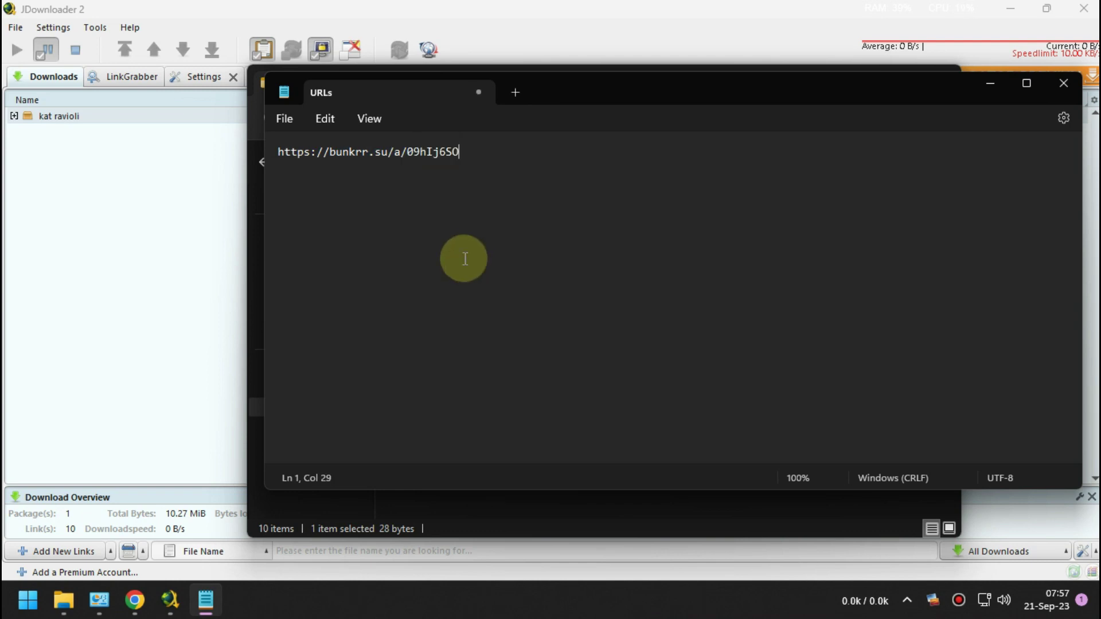
click(285, 119)
click(315, 227)
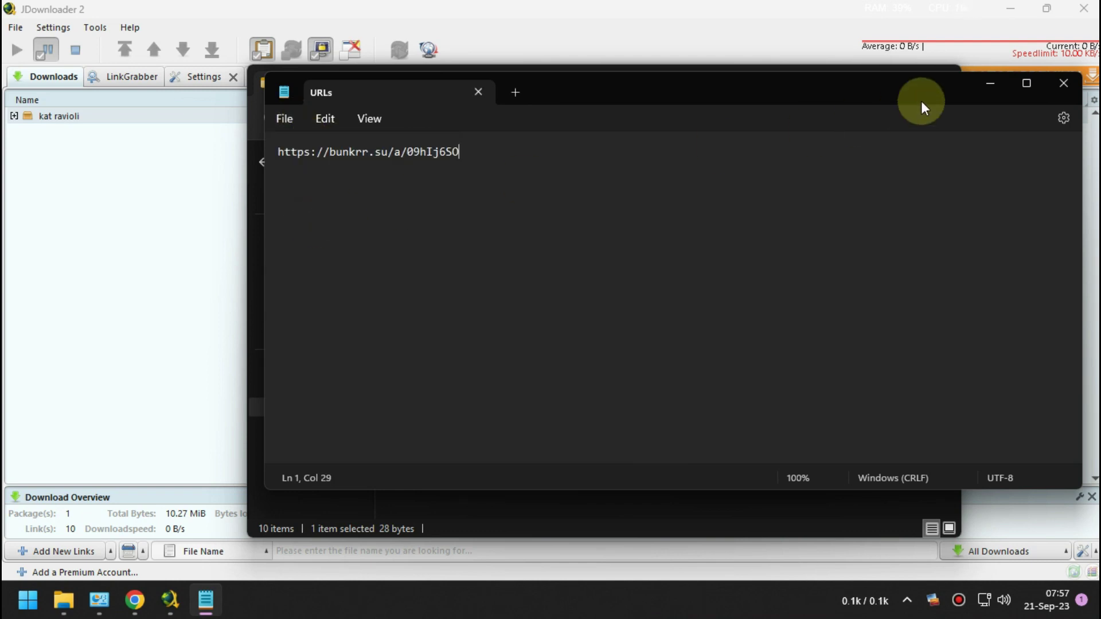
click(1064, 83)
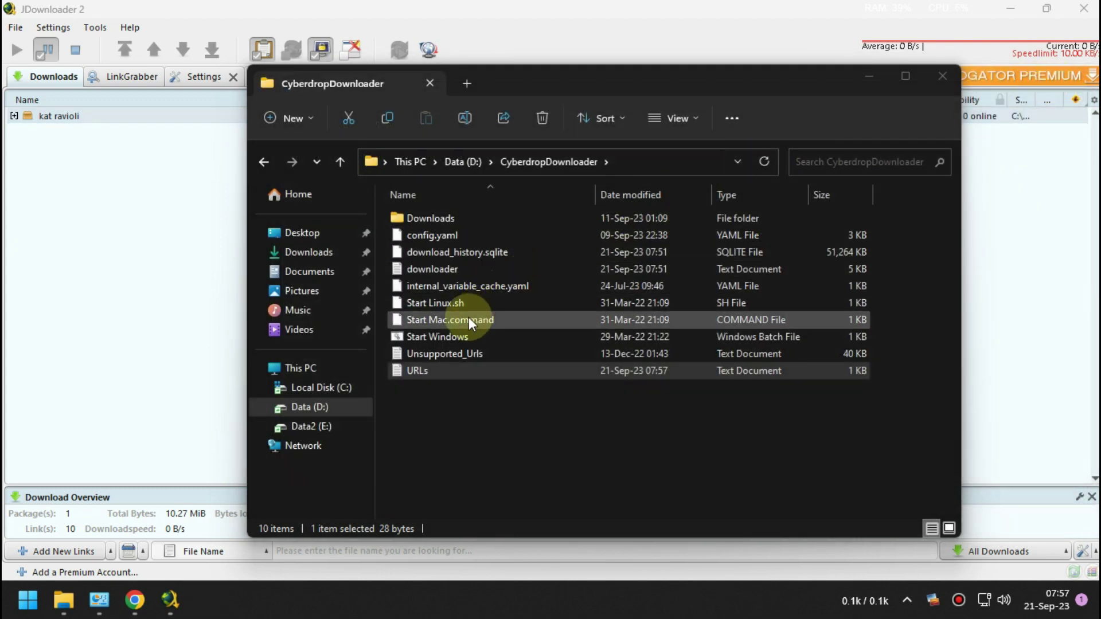
Run Start Windows.bat so Cyberdrop Downloader scrapes the album, then close its command window
double_click(452, 335)
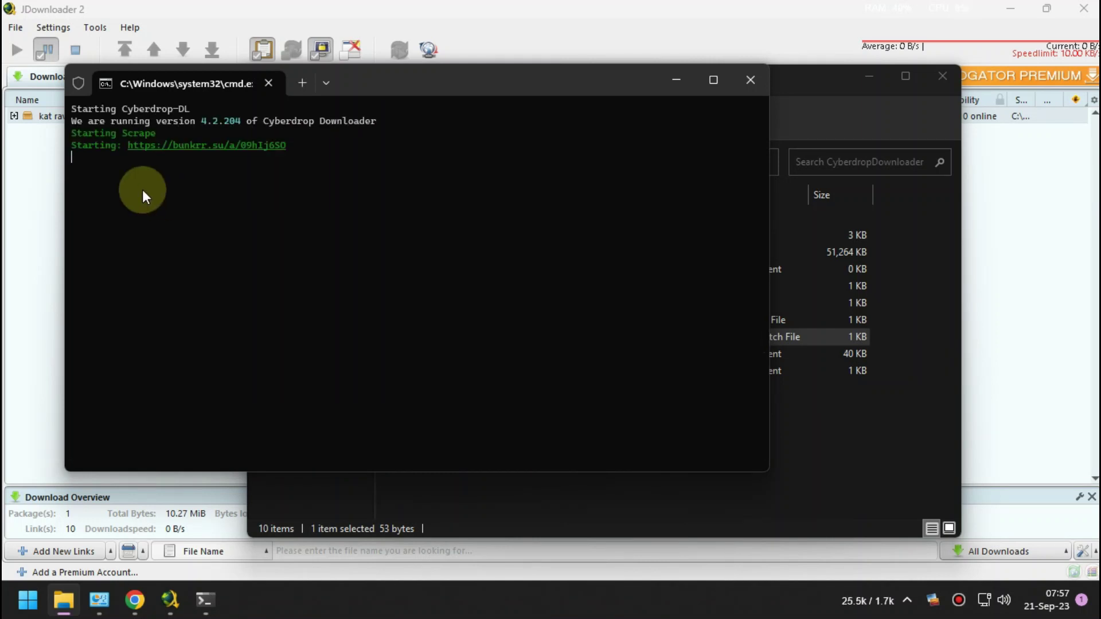
drag(422, 79, 709, 117)
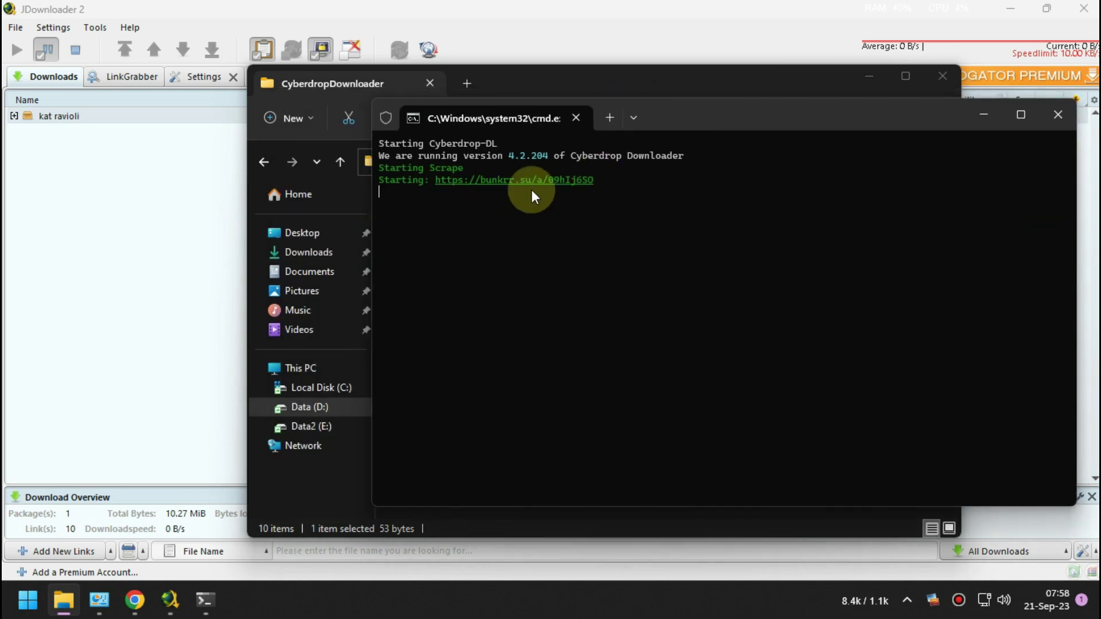
click(1058, 115)
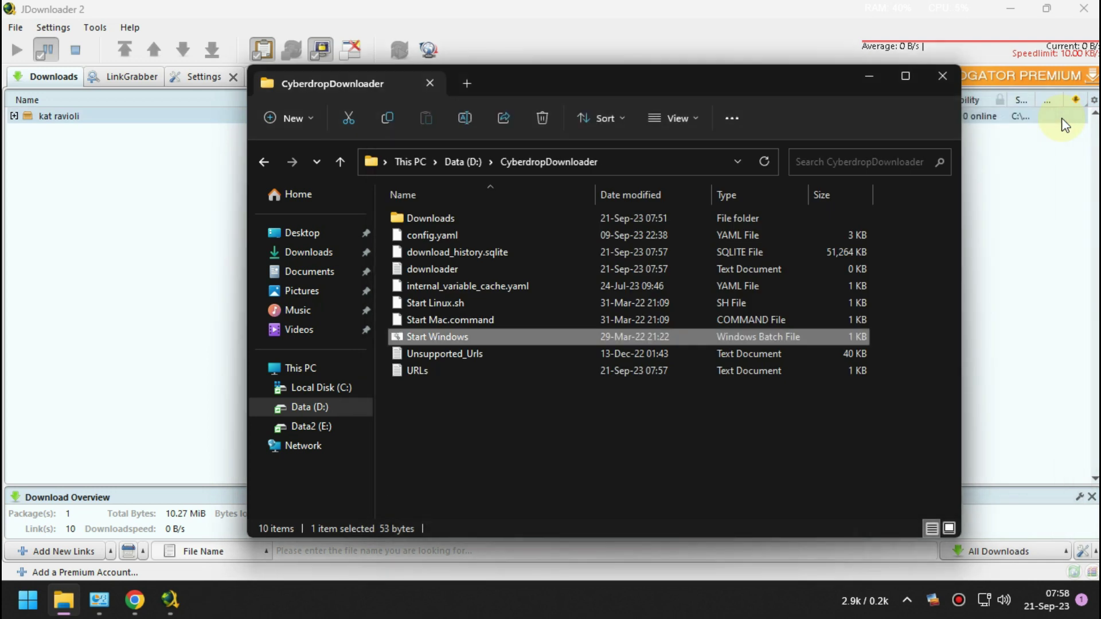
click(865, 76)
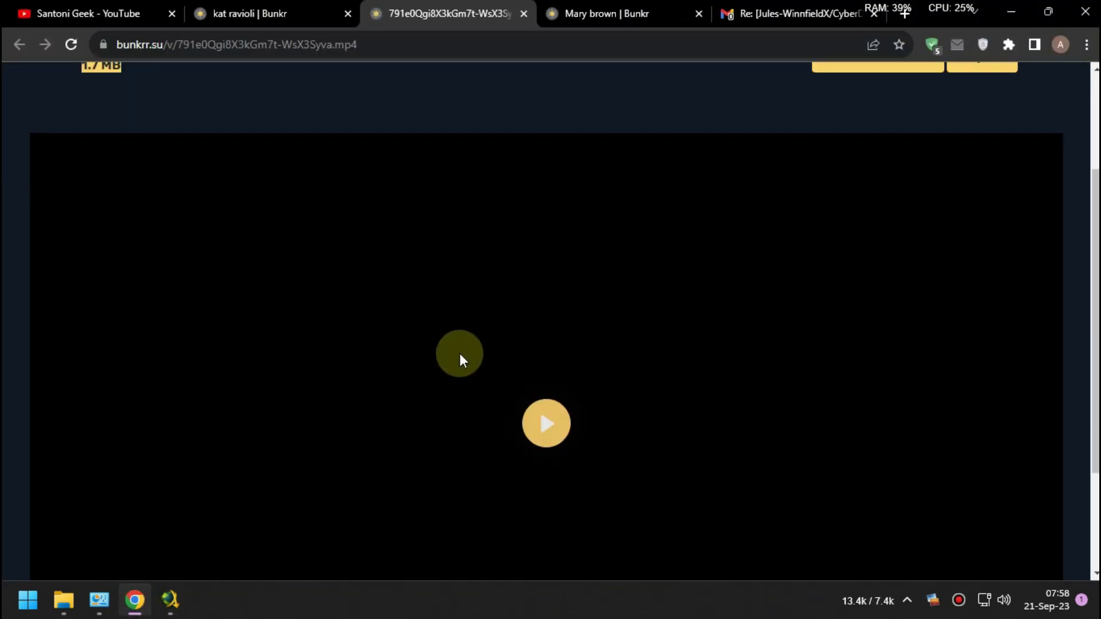
Play the bunkrr.su video, which reports it is unavailable due to server maintenance
click(544, 425)
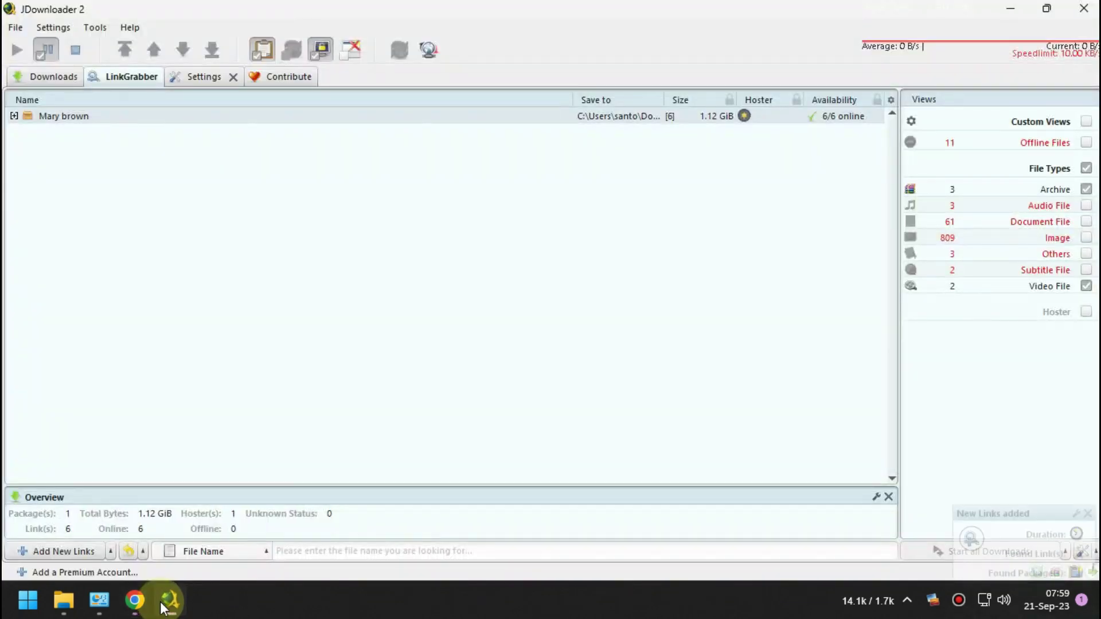
Start downloads for the Mary brown package (6 links, 1.12 GiB) from LinkGrabber
right_click(101, 113)
click(129, 127)
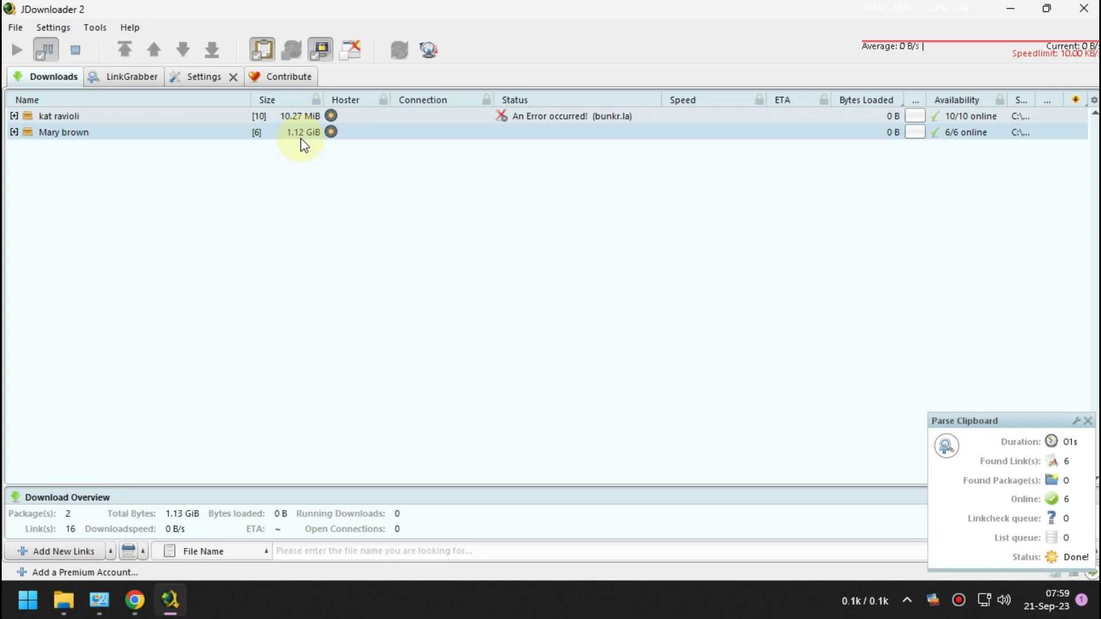
click(63, 601)
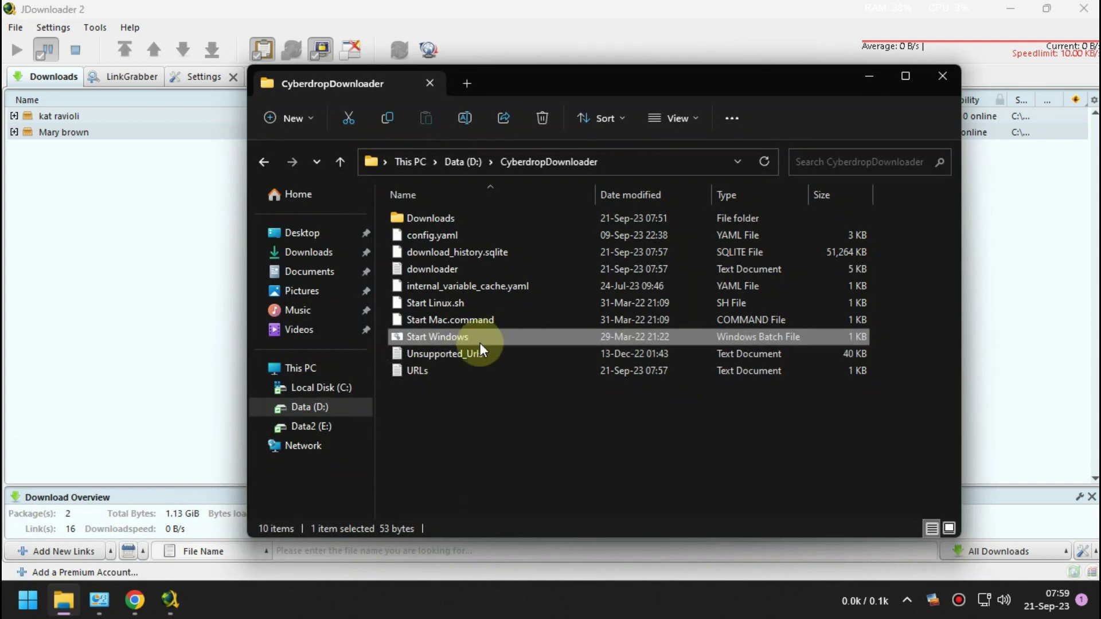
double_click(422, 371)
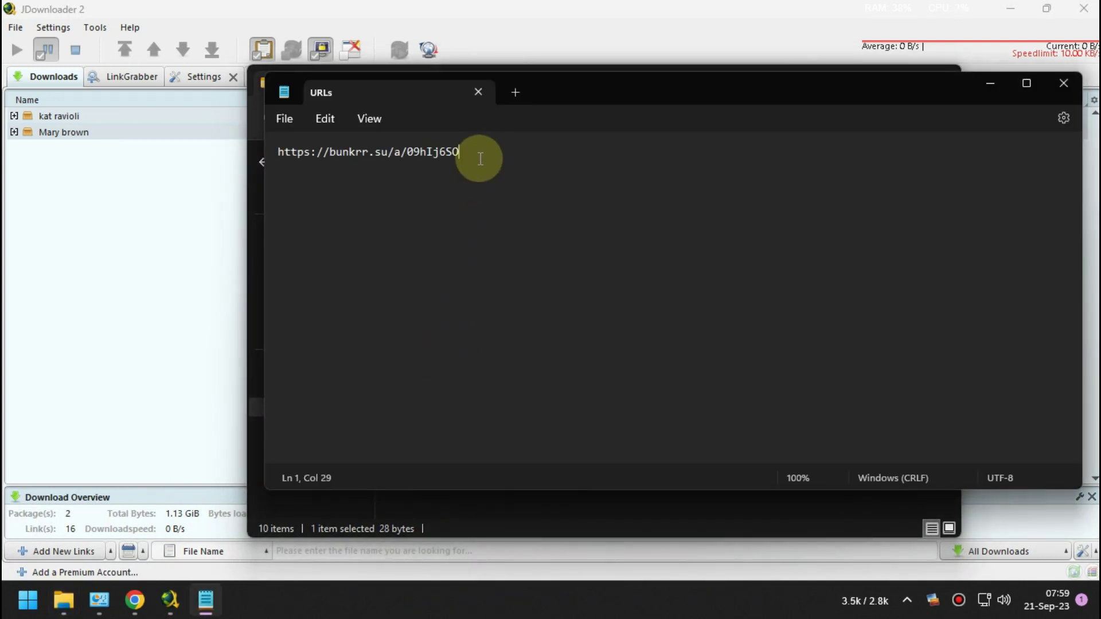
key(ctrl+a)
right_click(482, 158)
click(529, 276)
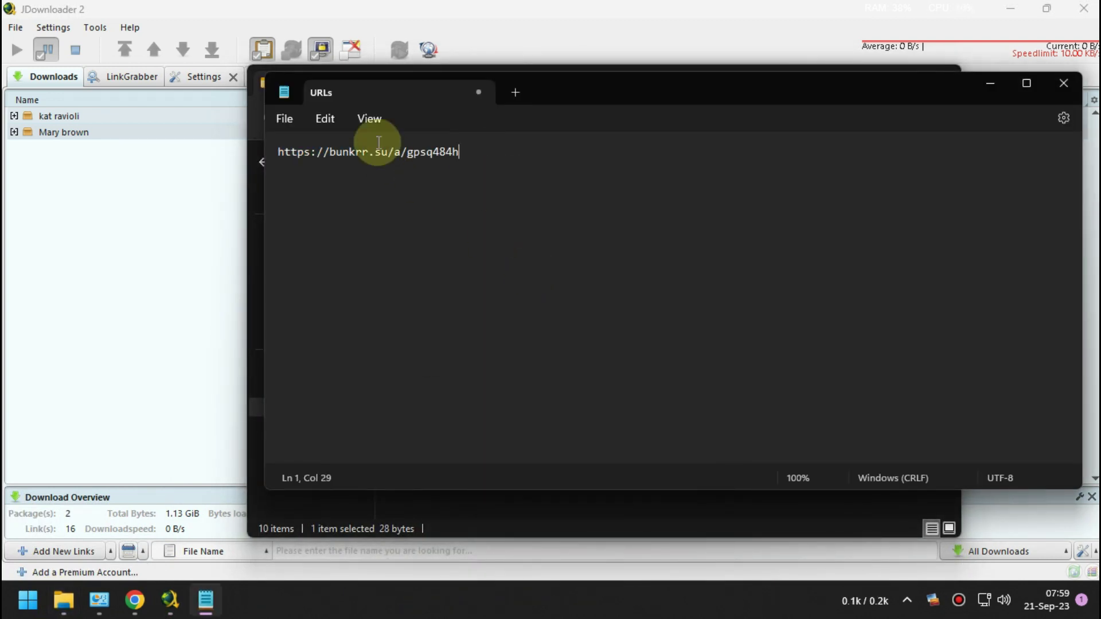
click(294, 114)
click(320, 228)
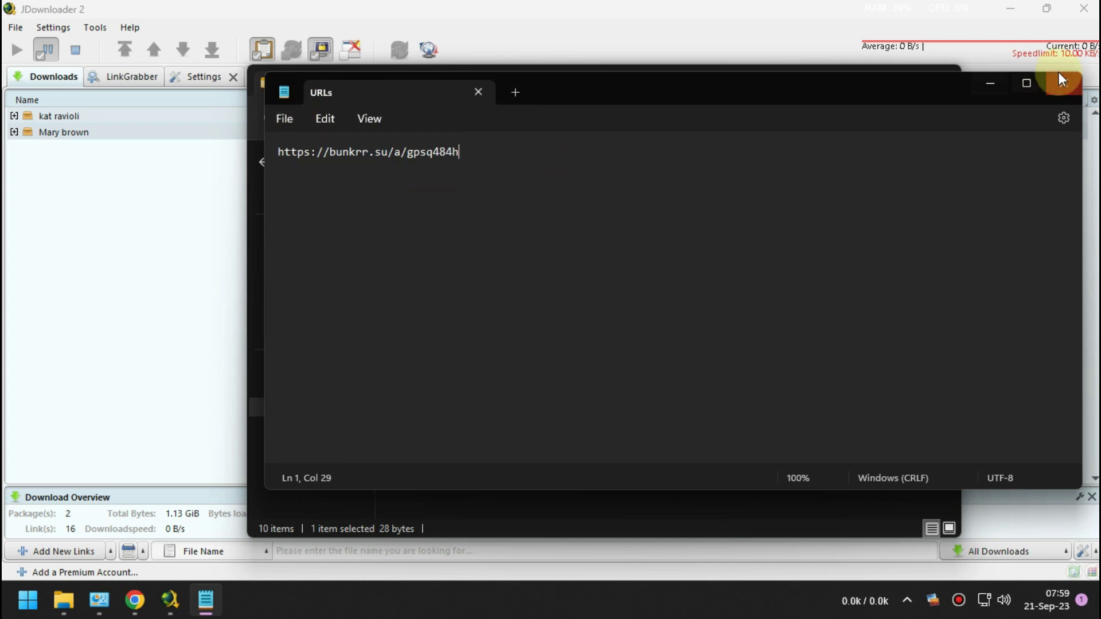
click(1063, 78)
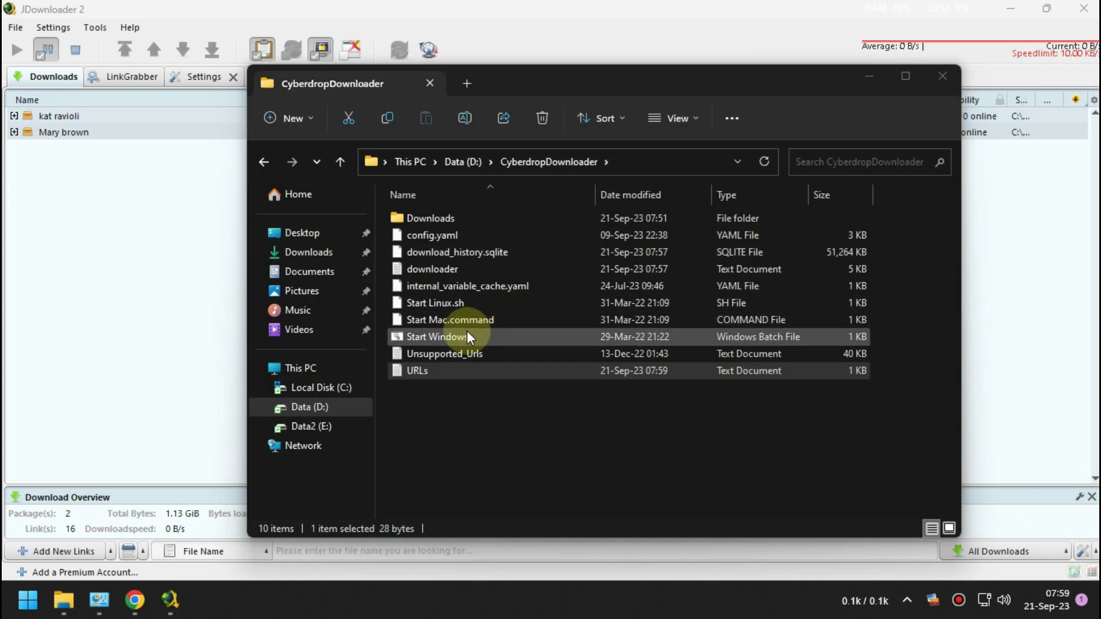
Launch Start Windows so Cyberdrop Downloader begins scraping that album, moving its window aside
double_click(467, 335)
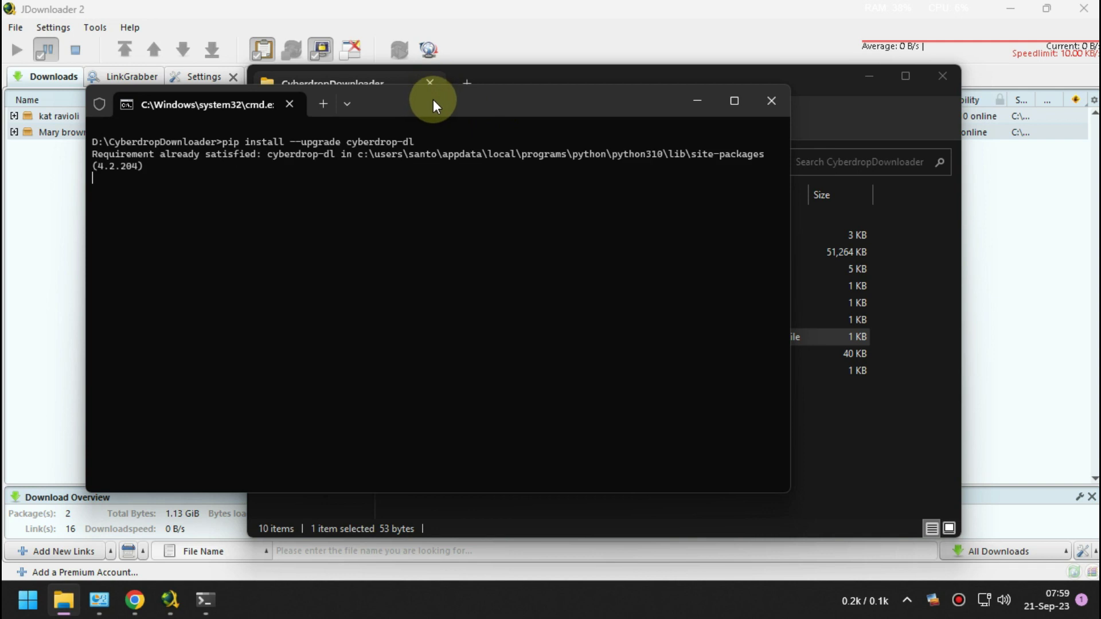
drag(455, 104, 709, 114)
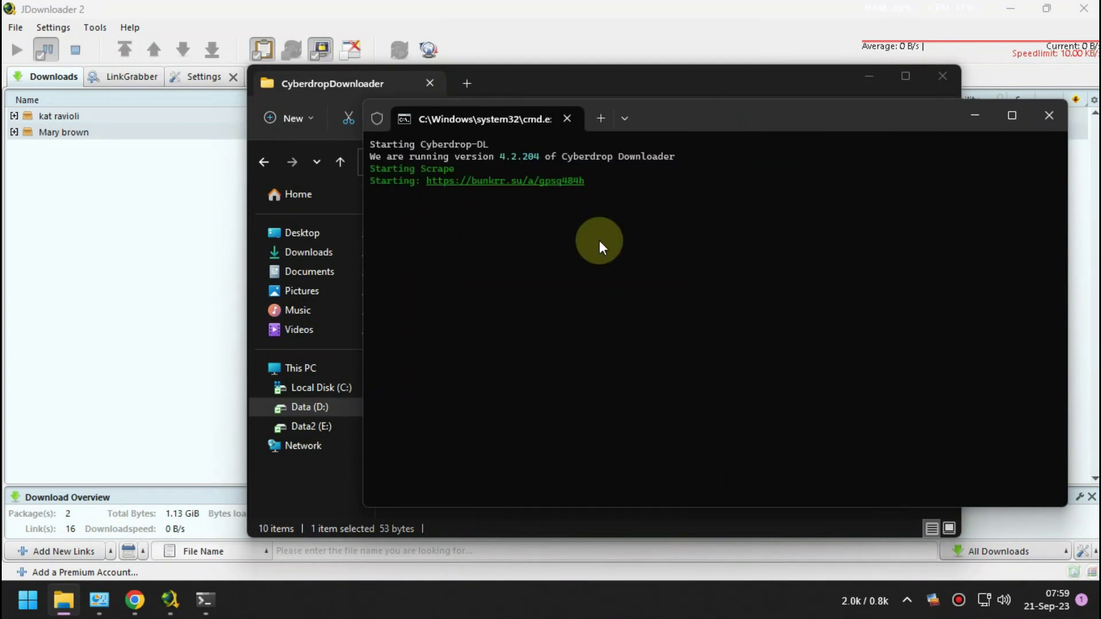
mouse_move(143, 602)
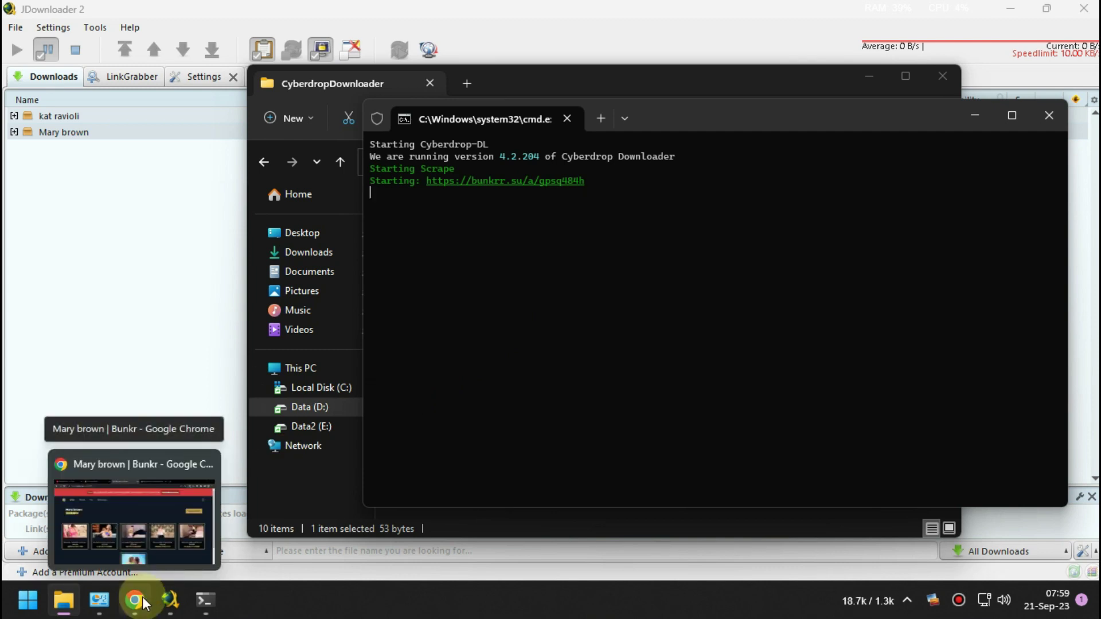
click(129, 231)
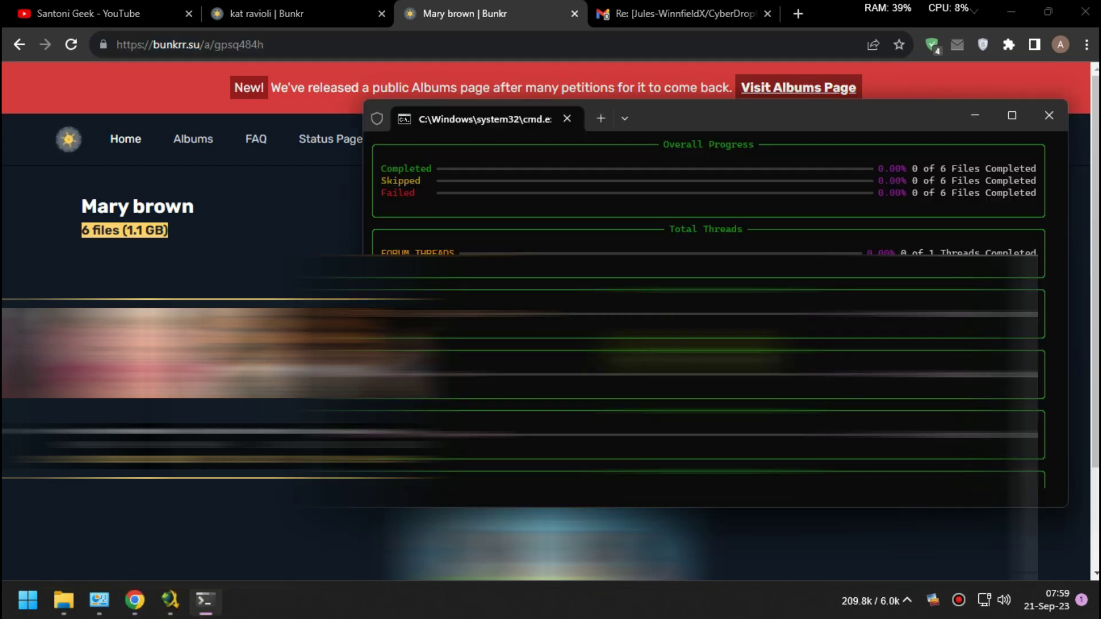
click(1012, 116)
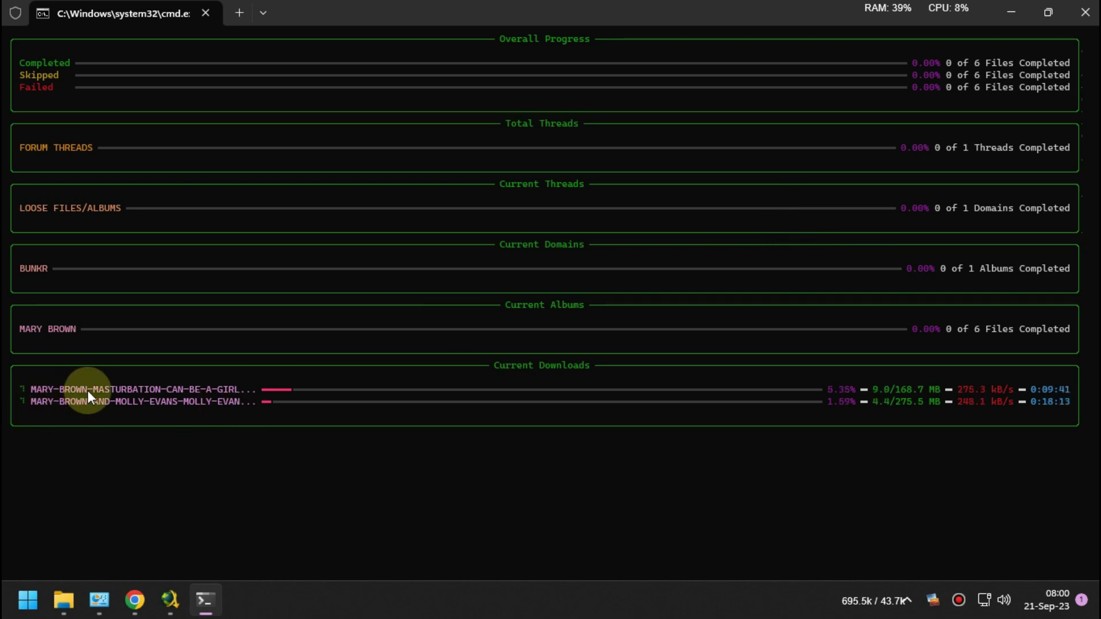
drag(457, 16, 670, 79)
click(170, 600)
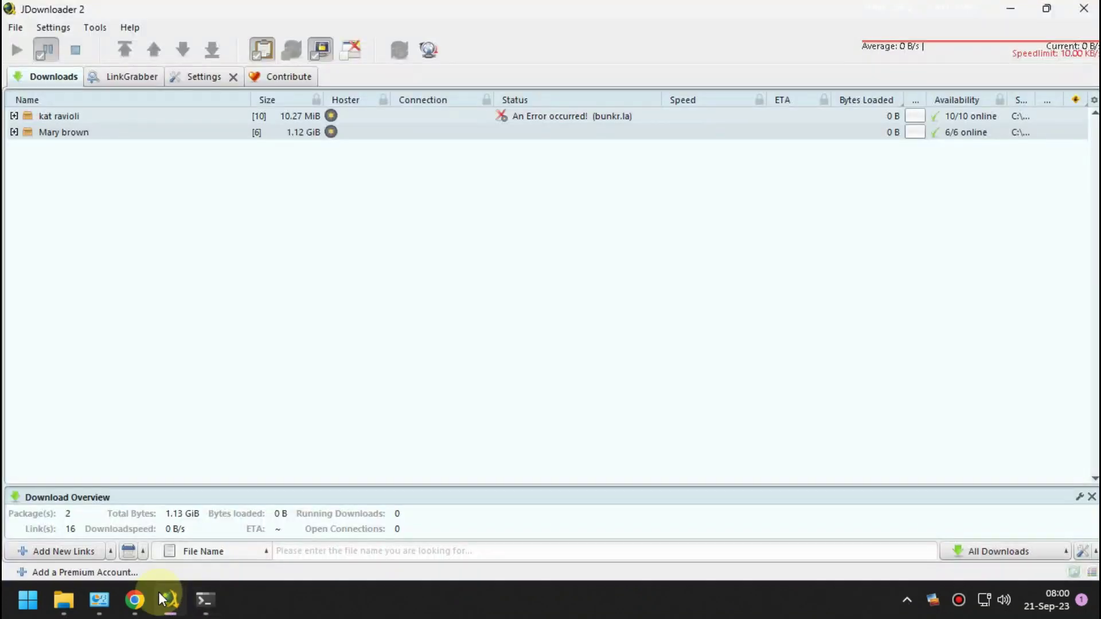
click(208, 601)
drag(671, 77, 717, 109)
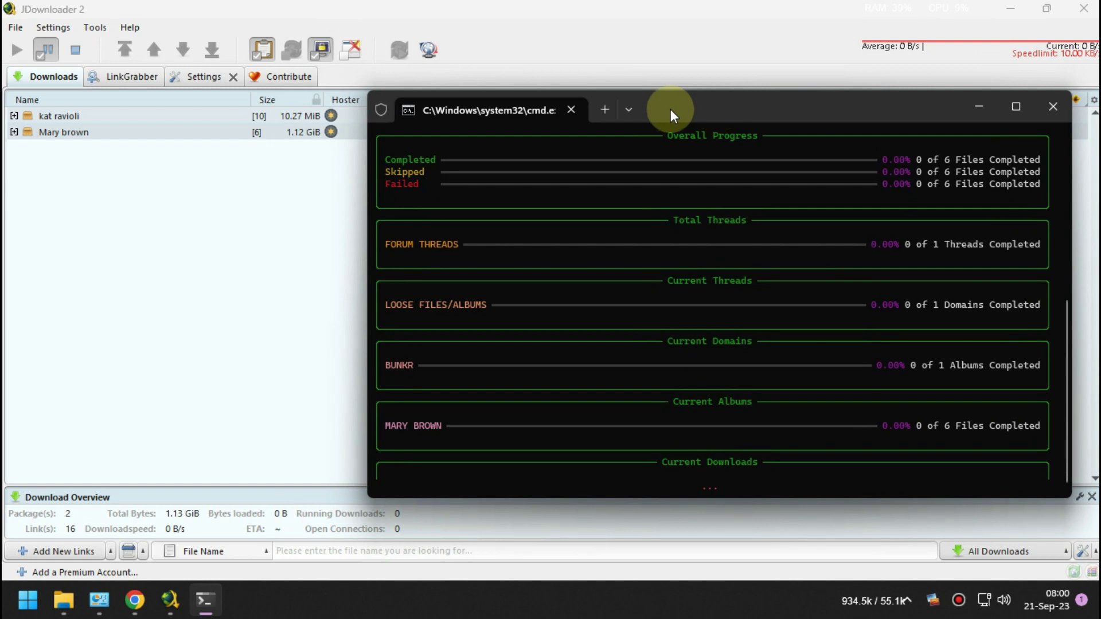
click(194, 131)
right_click(194, 129)
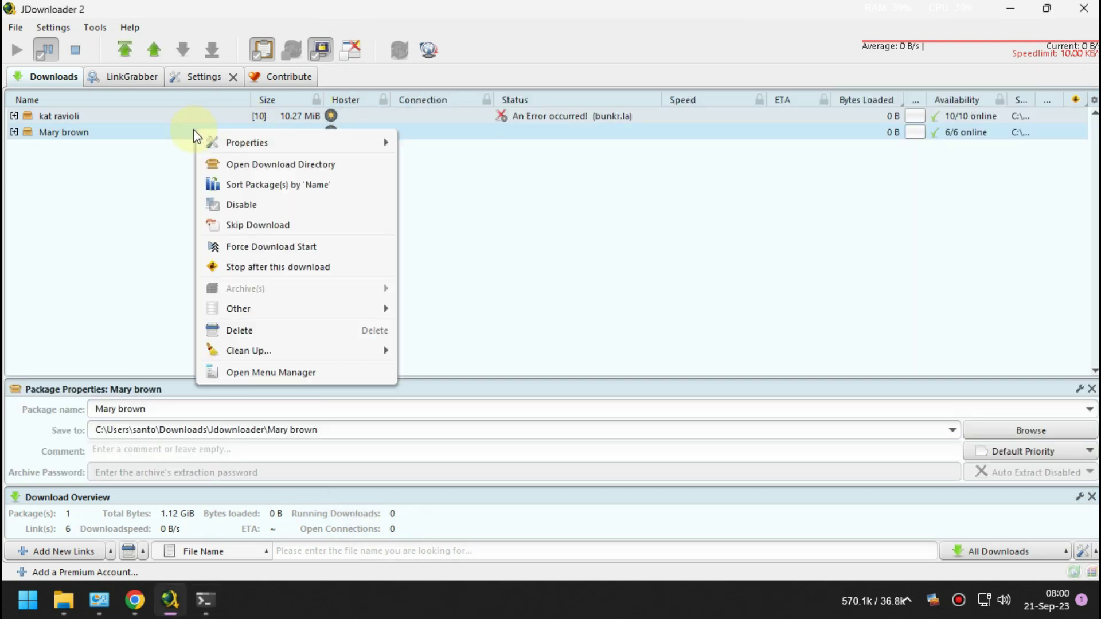
click(255, 247)
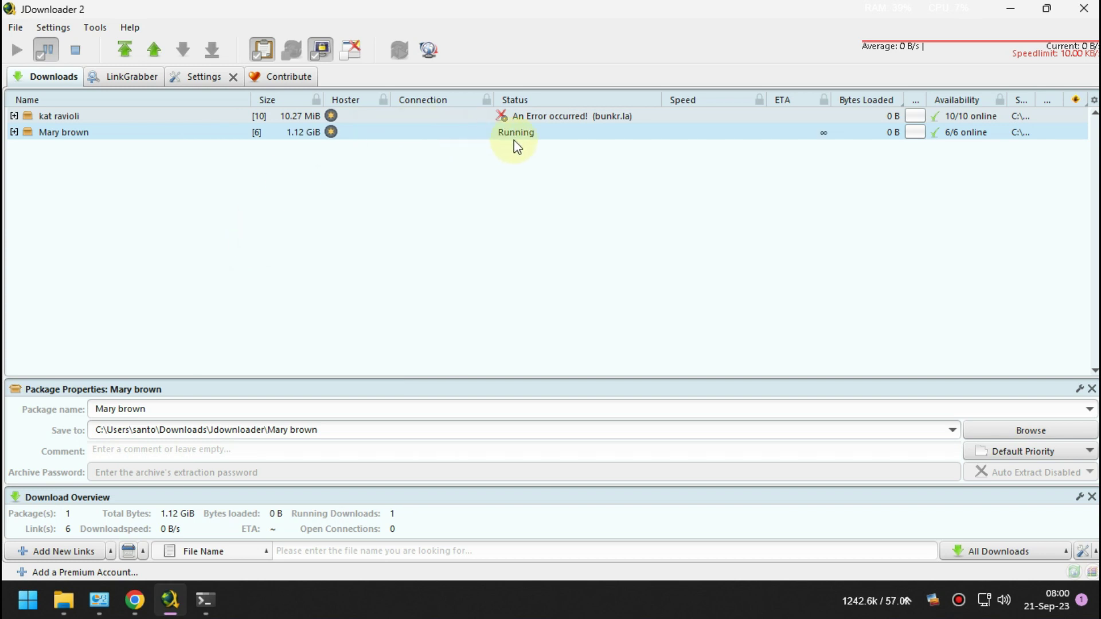
click(205, 602)
drag(691, 102, 597, 144)
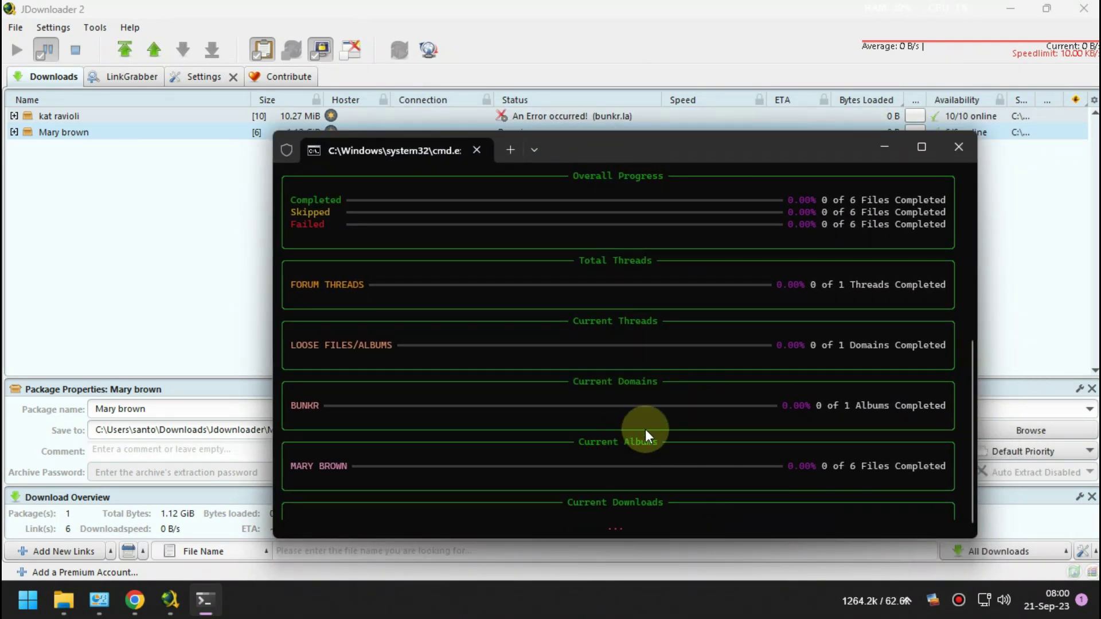
drag(616, 159, 592, 209)
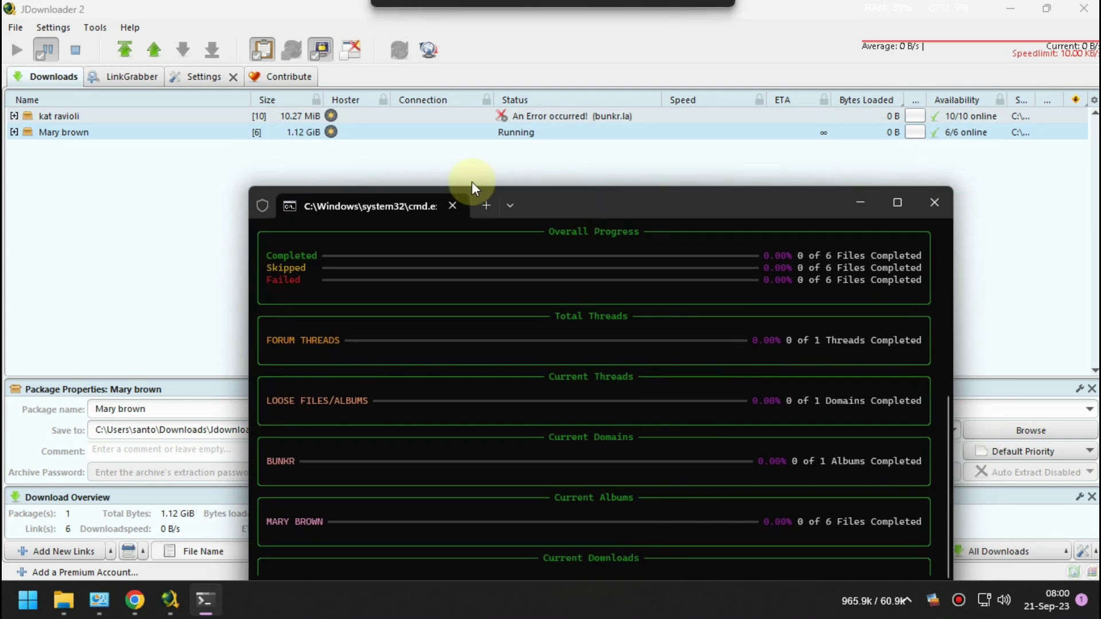
click(67, 54)
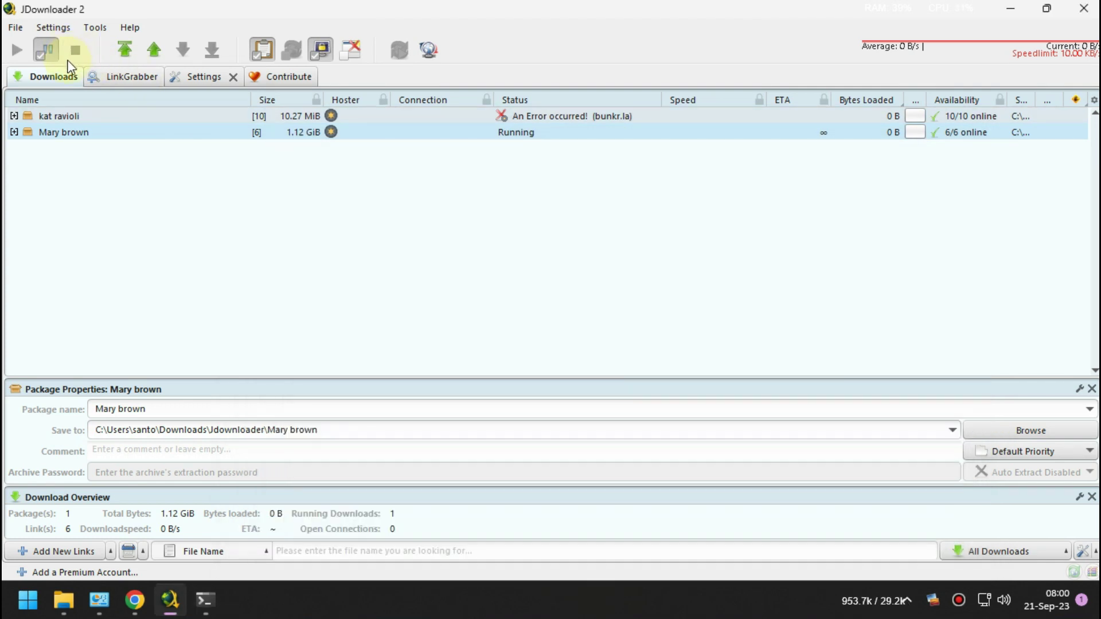
Close JDownloader and maximize Cyberdrop Downloader to watch files reach about 14% and 7%, then restore it
click(1082, 10)
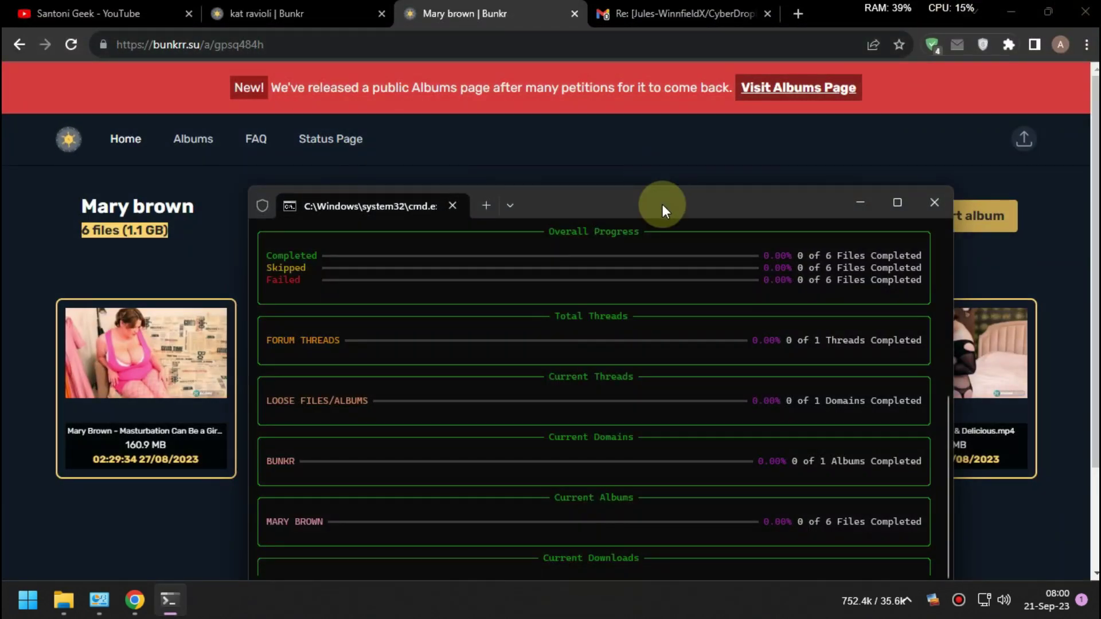
drag(662, 193, 647, 81)
click(888, 95)
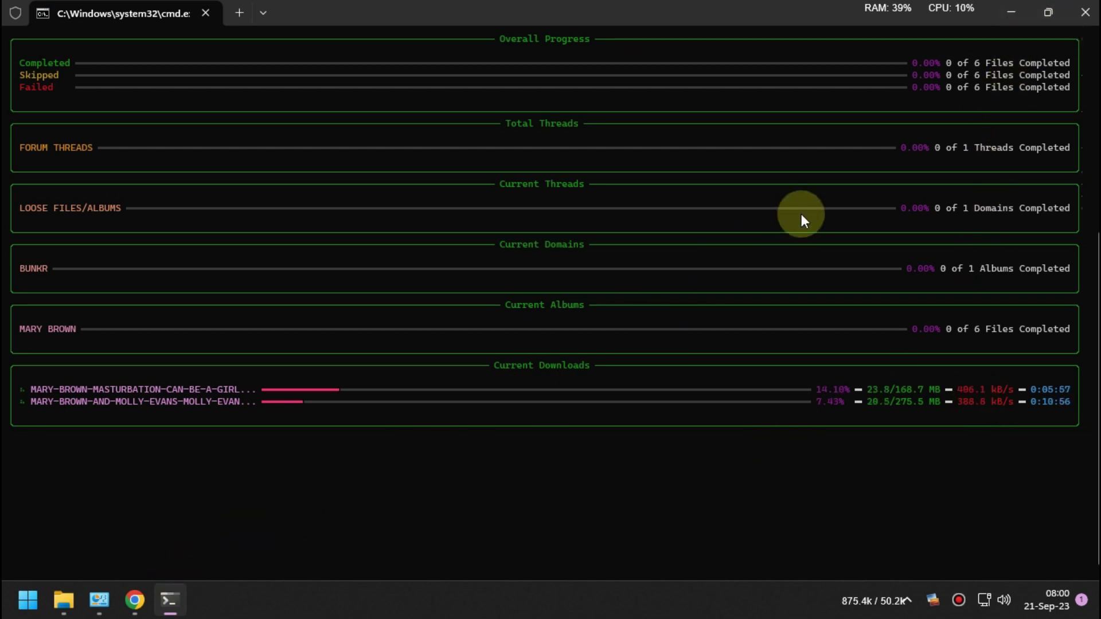
click(1048, 17)
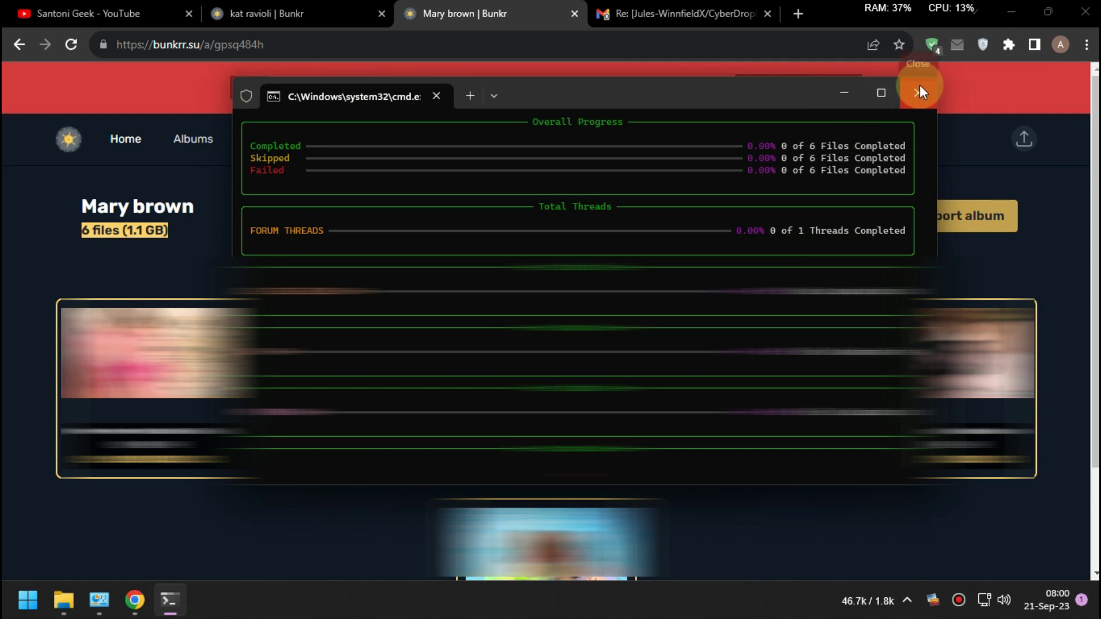